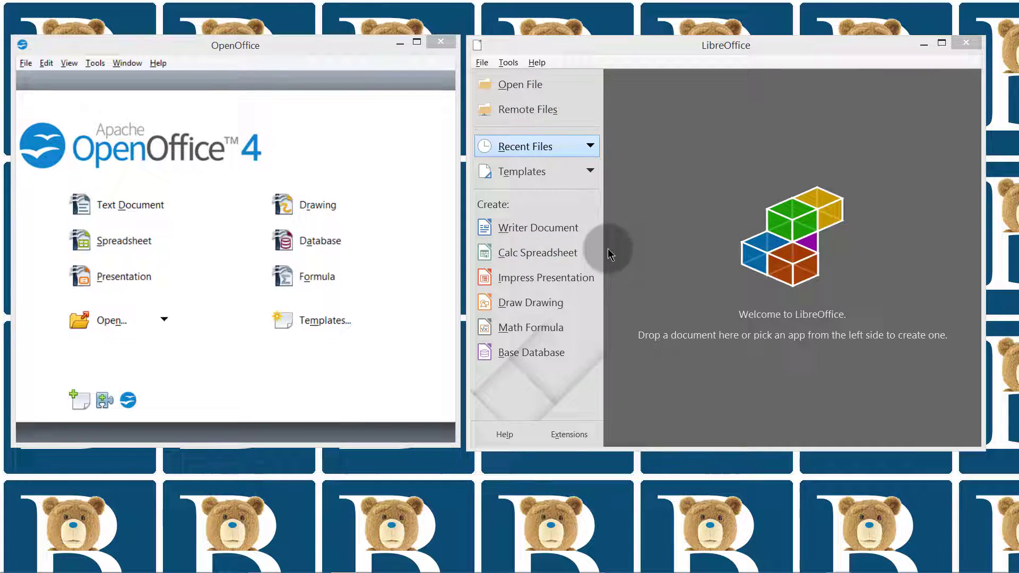
Create blank text documents in OpenOffice and LibreOffice Writer, then close the OpenOffice one
left_click(121, 206)
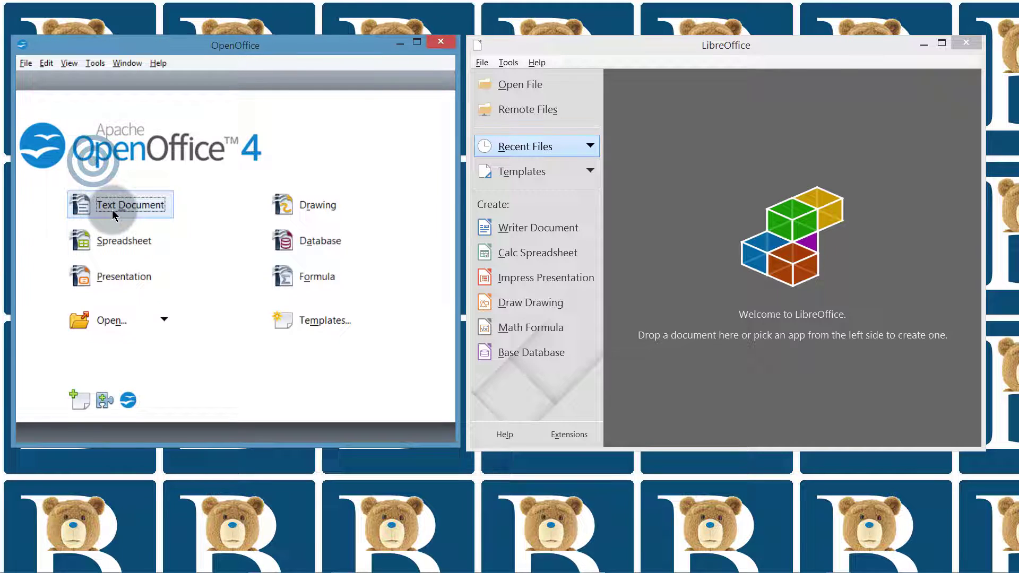
left_click(111, 201)
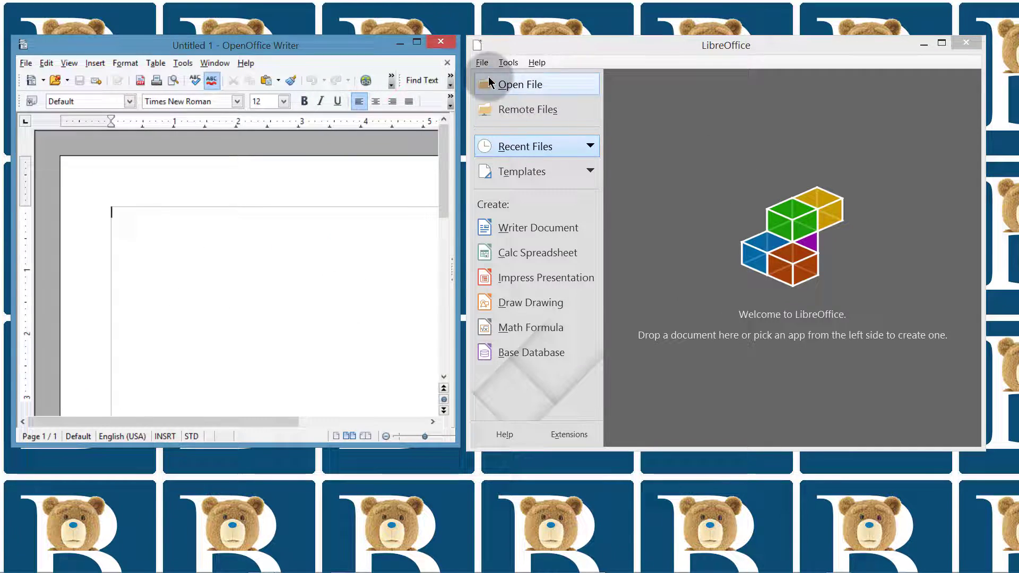
left_click(525, 228)
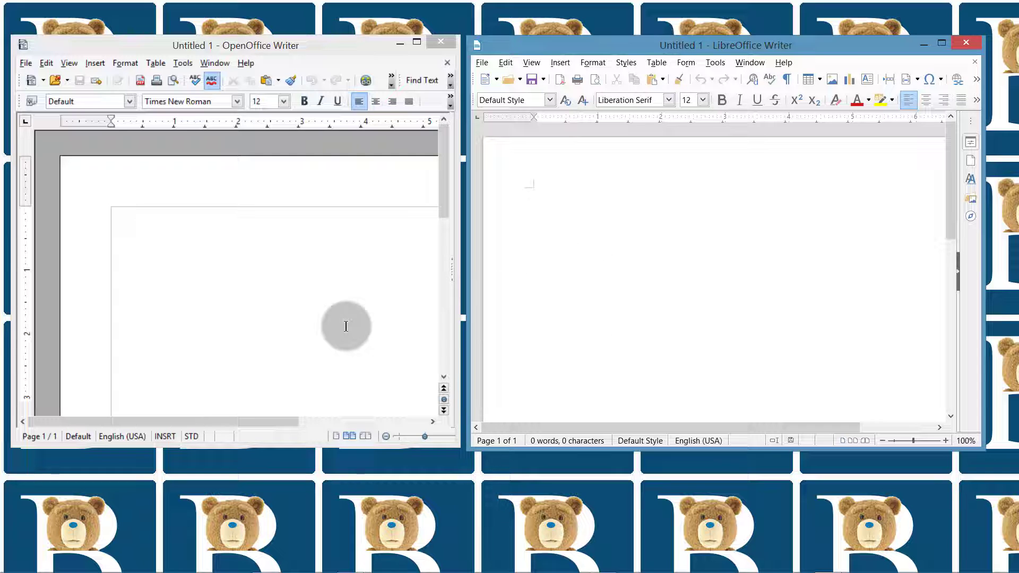
left_click(443, 43)
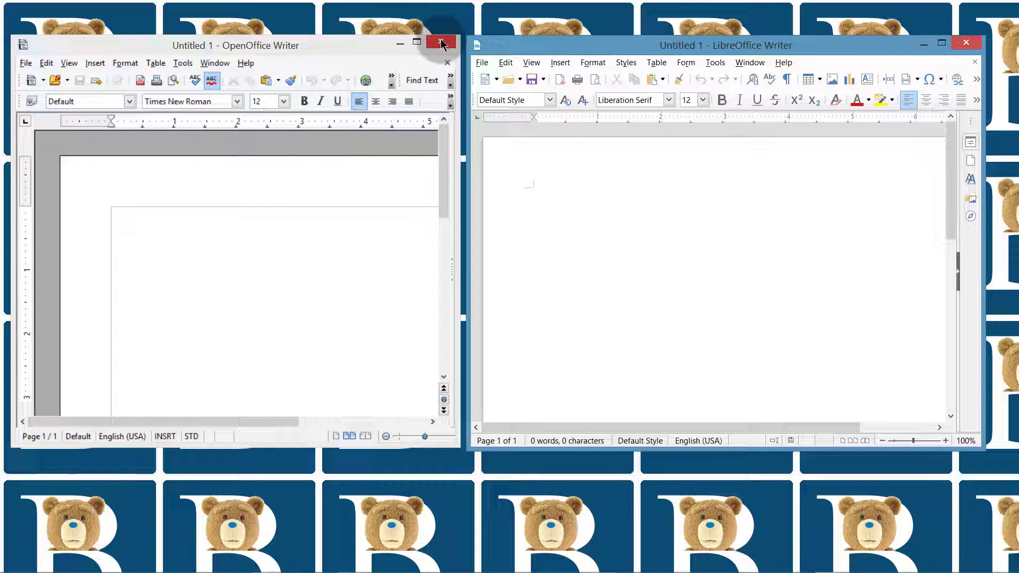